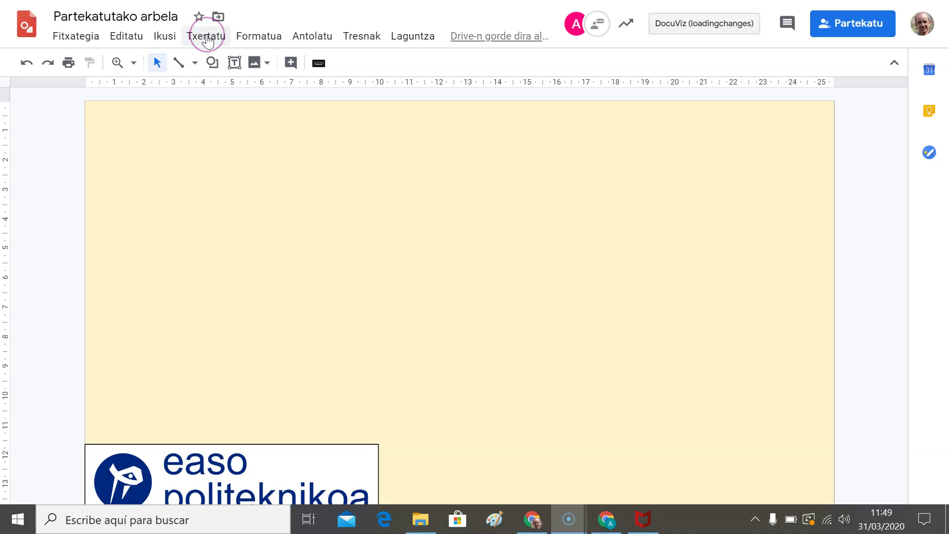
# Open the web image search for inserting a picture into the drawing
pyautogui.click(268, 63)
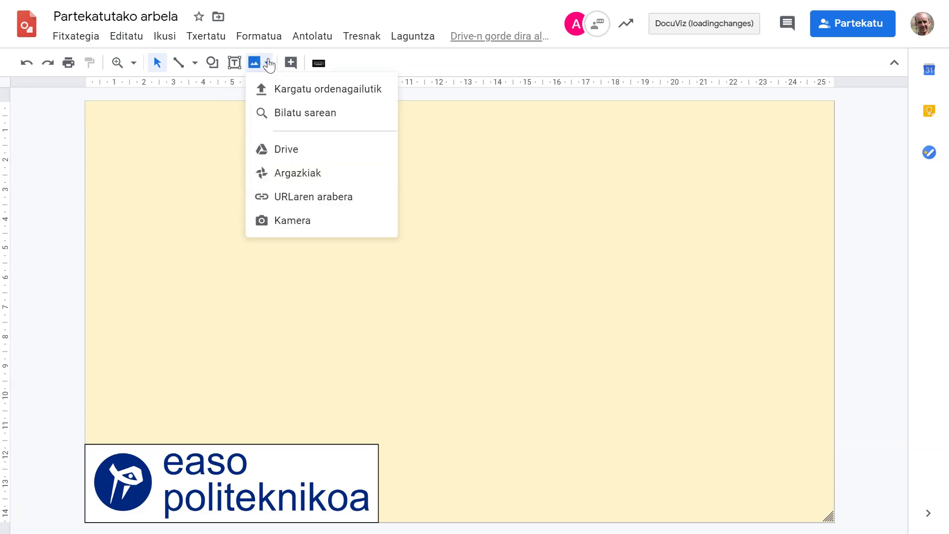
pyautogui.click(271, 82)
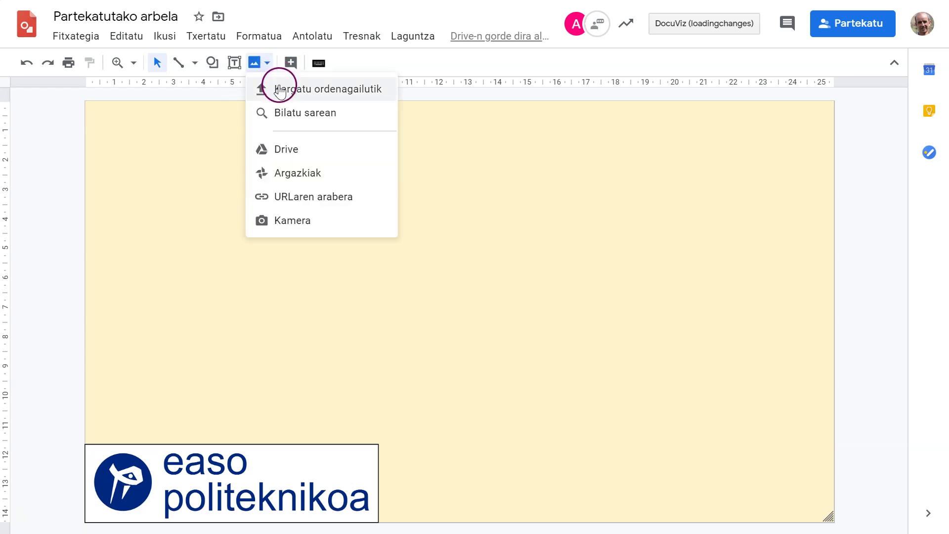
pyautogui.click(294, 167)
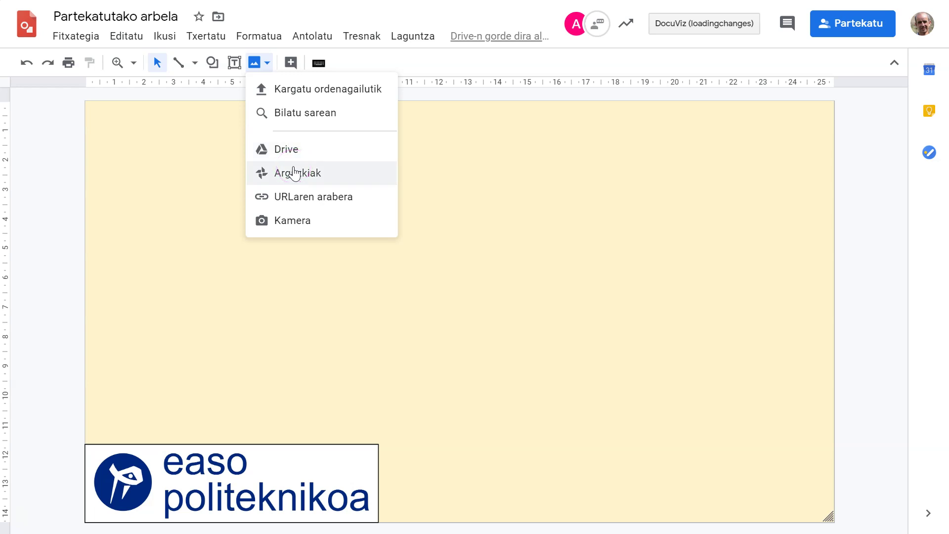
pyautogui.click(294, 197)
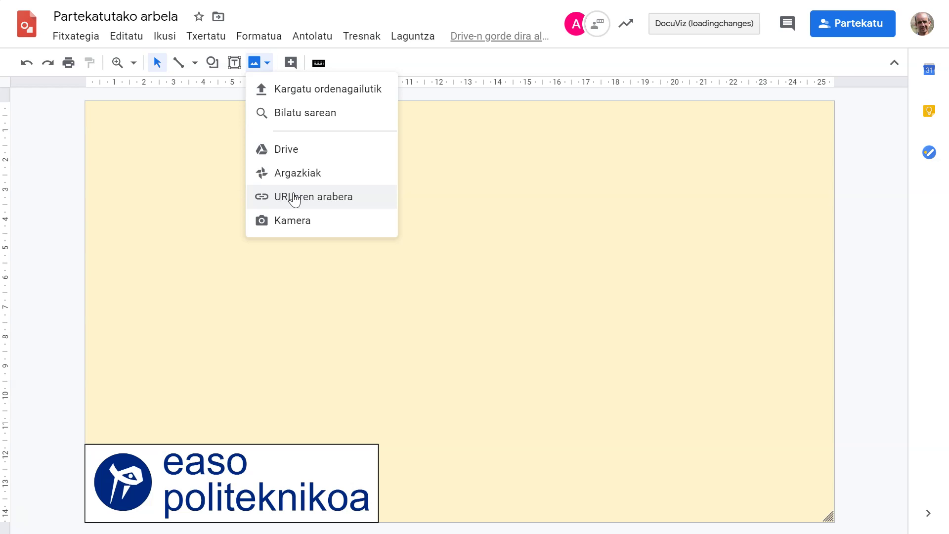
pyautogui.click(280, 230)
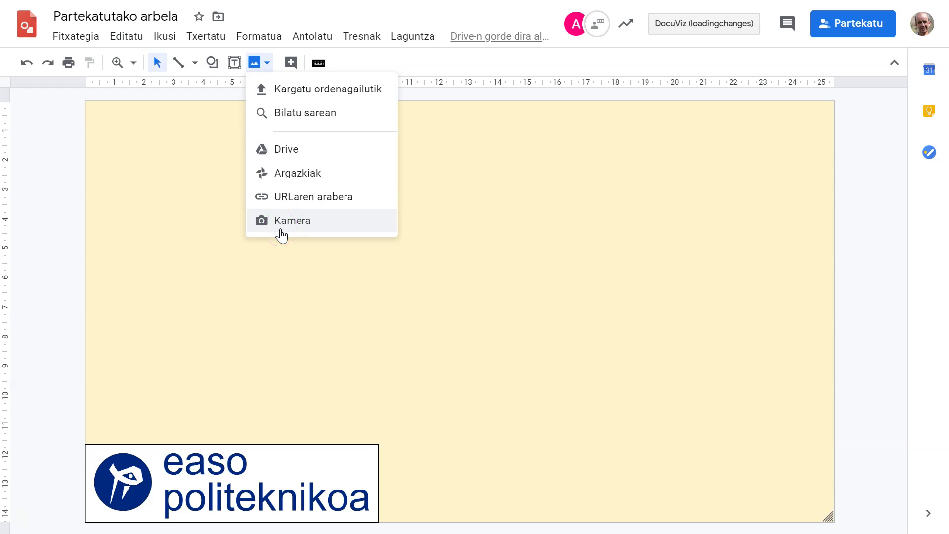
pyautogui.click(308, 120)
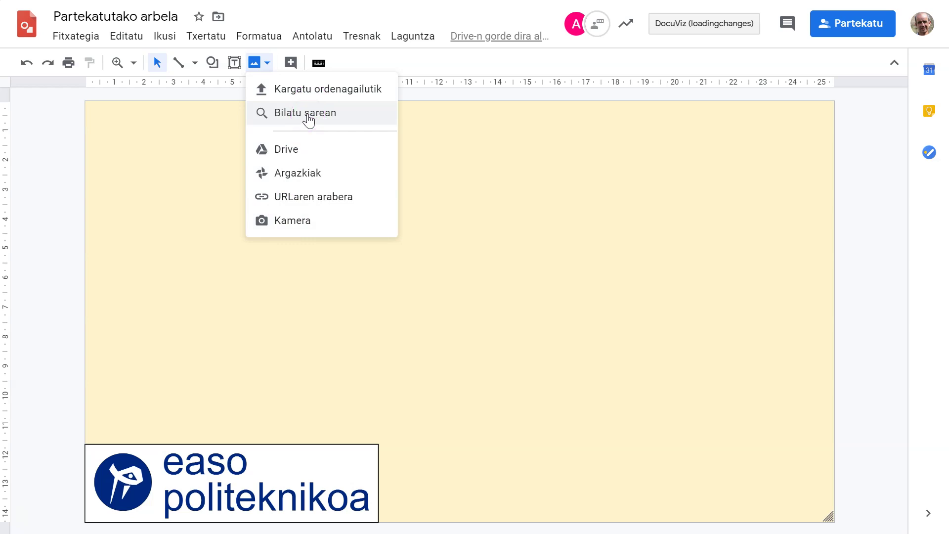
pyautogui.click(308, 115)
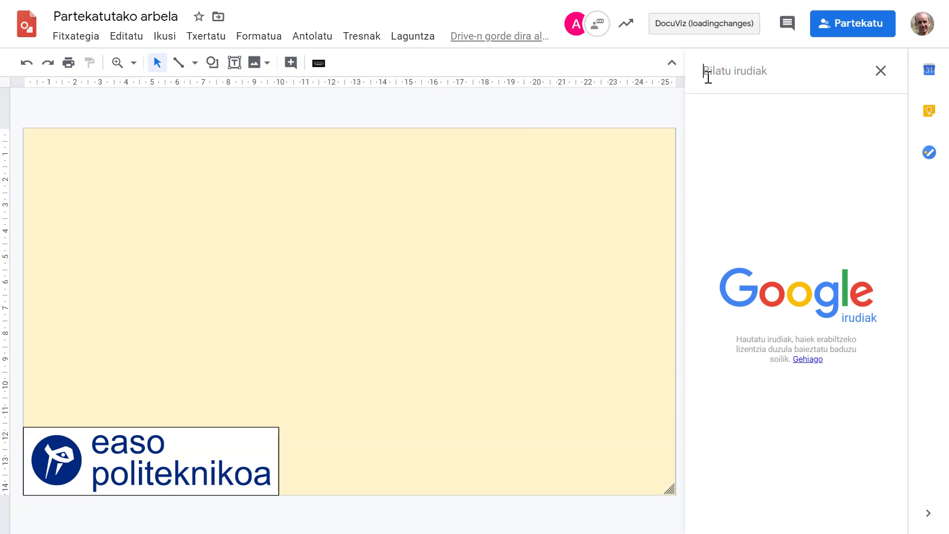
# Search the web images for "arbela"
pyautogui.write('arbe')
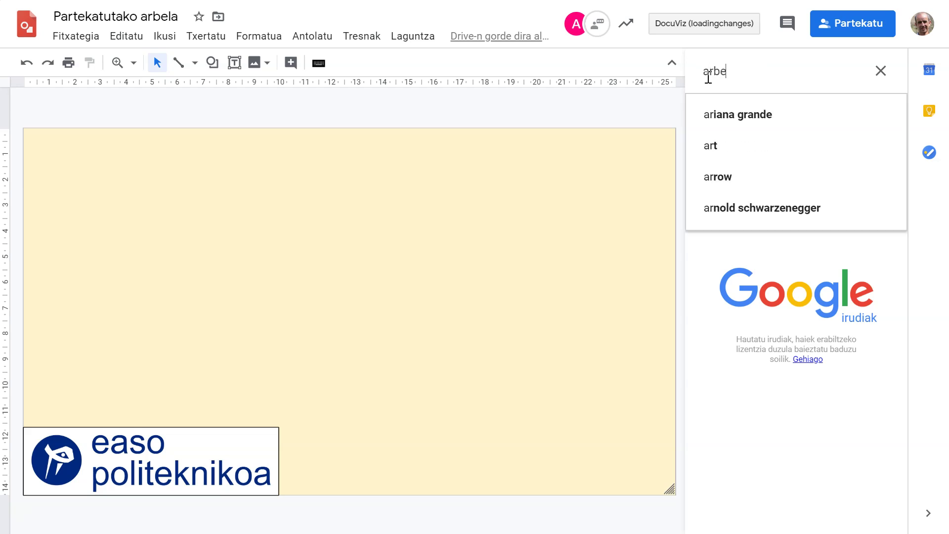
pyautogui.write('la')
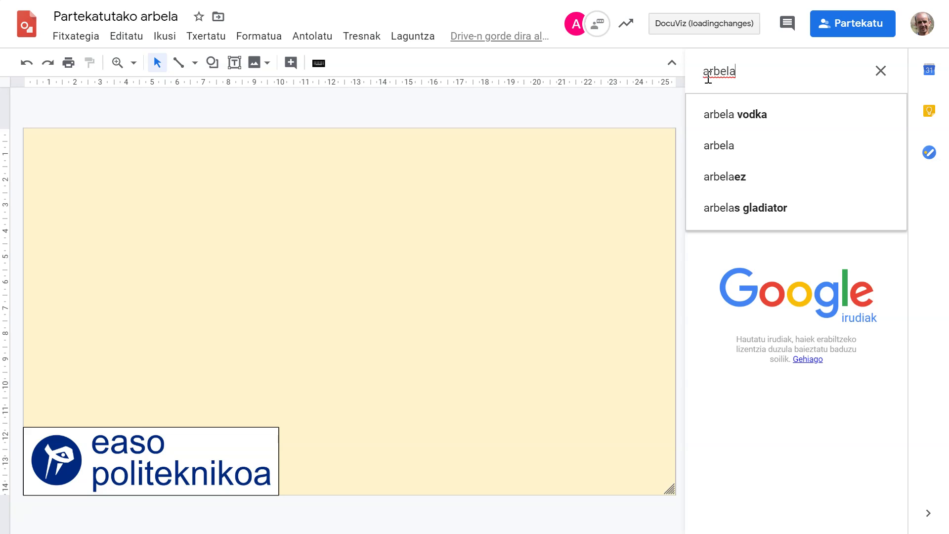
pyautogui.press('Return')
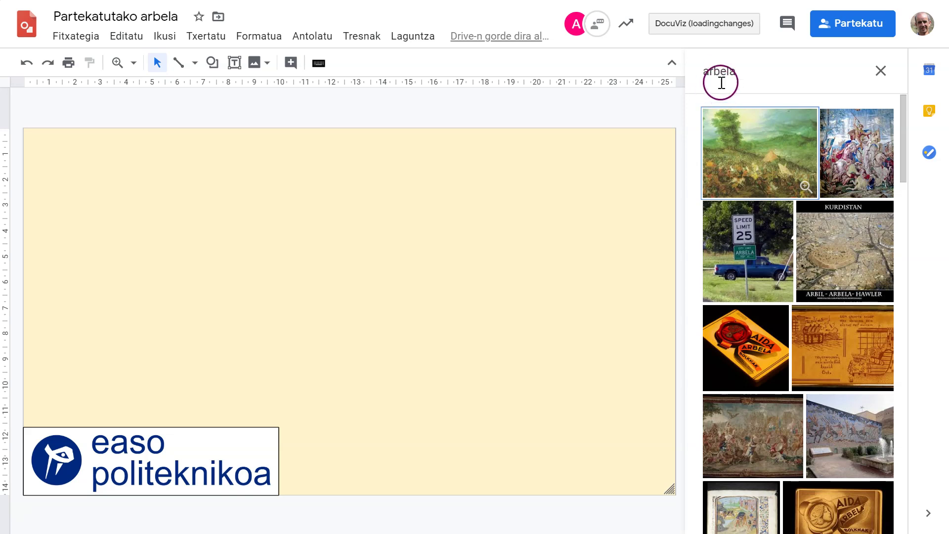
# Replace the image search term with the suggested "pizarra digital" and browse the resulting pictures
pyautogui.moveTo(751, 70); pyautogui.dragTo(694, 73)
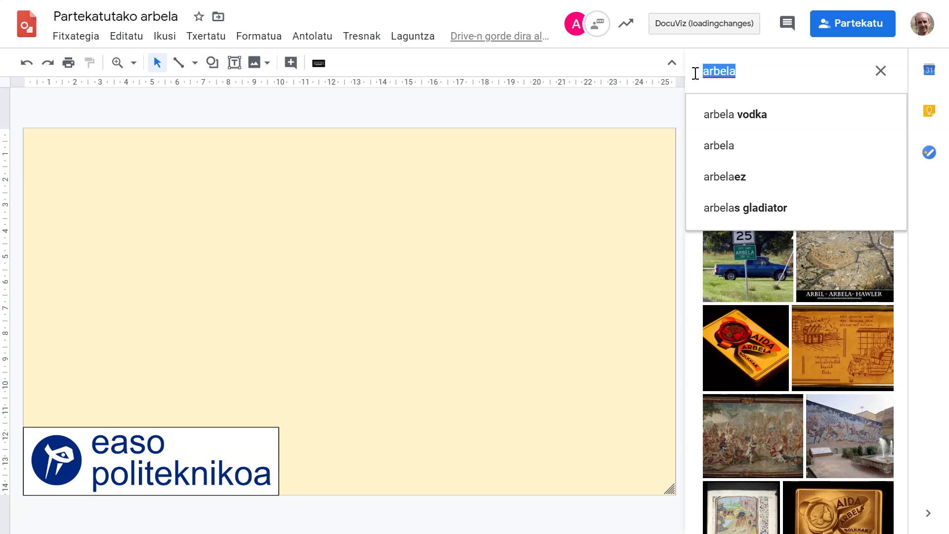
pyautogui.write('pizarr')
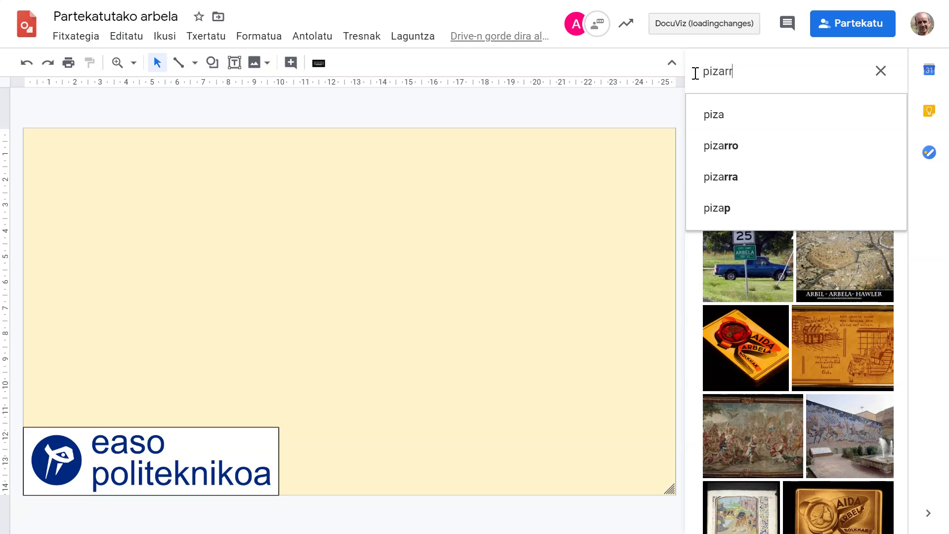
pyautogui.write('a')
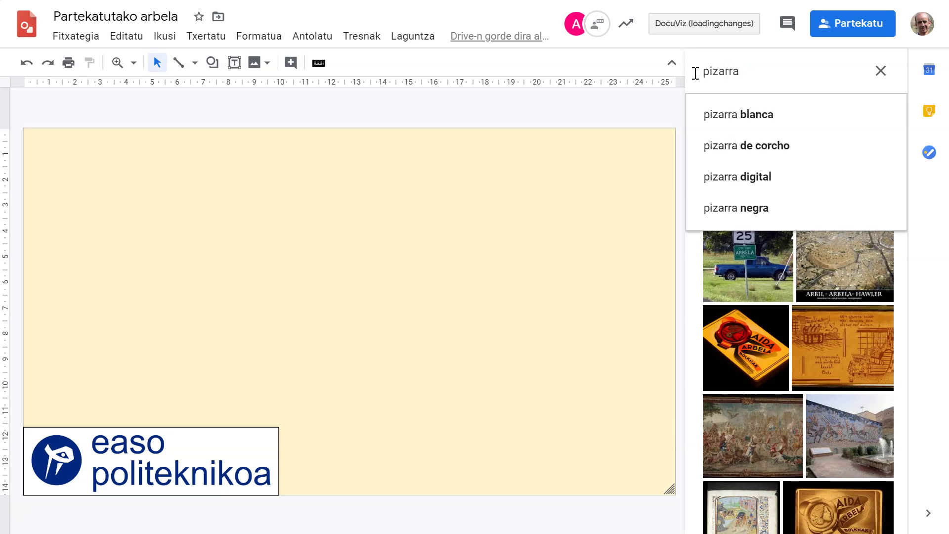
pyautogui.click(743, 178)
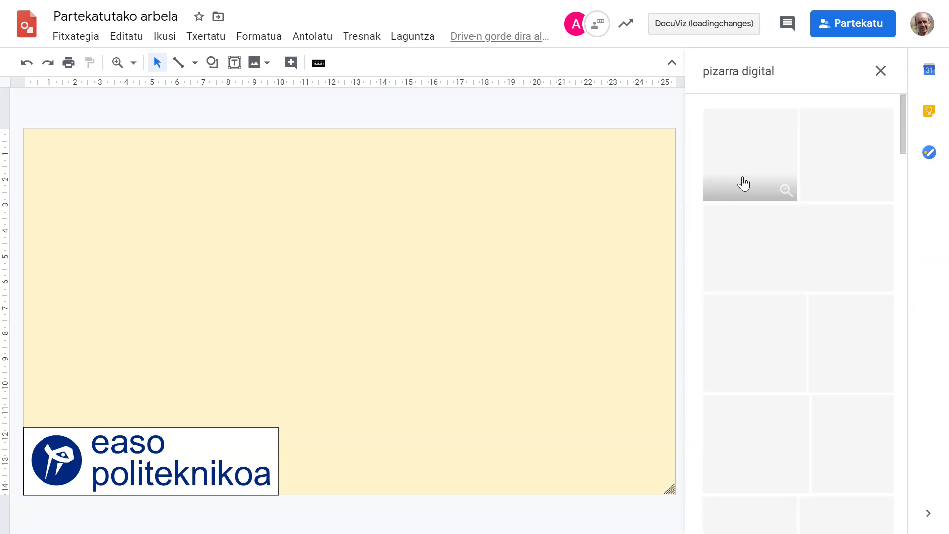
pyautogui.scroll(-10, 754, 188)
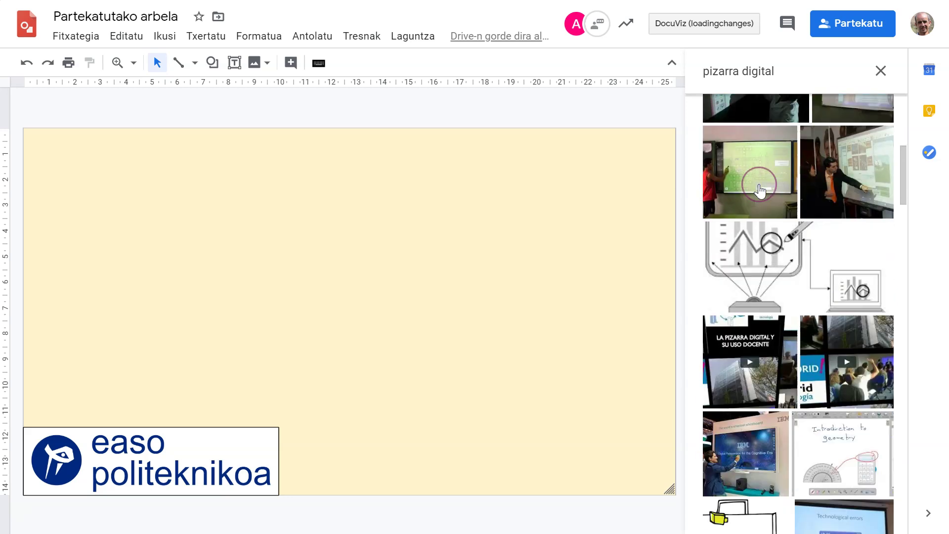
pyautogui.scroll(-15, 760, 190)
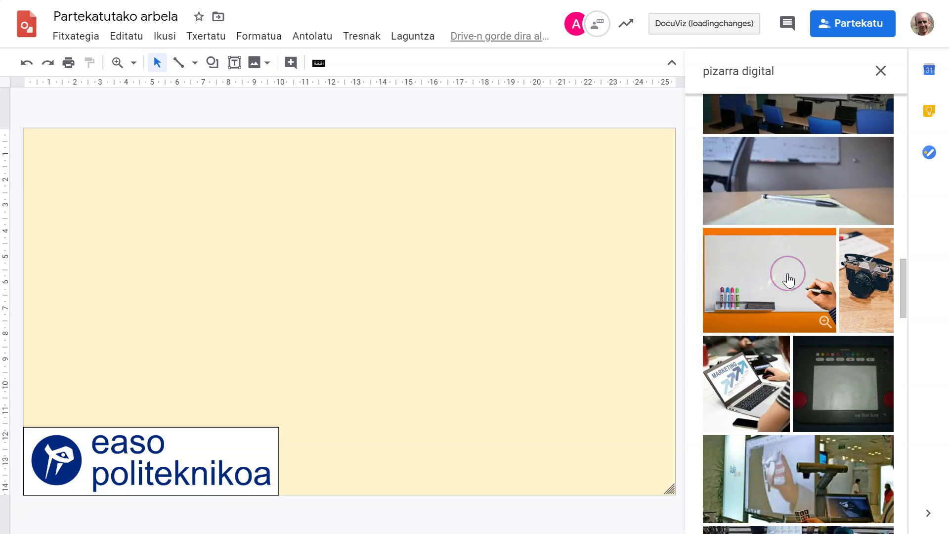
pyautogui.scroll(-3, 788, 280)
pyautogui.scroll(-6, 788, 280)
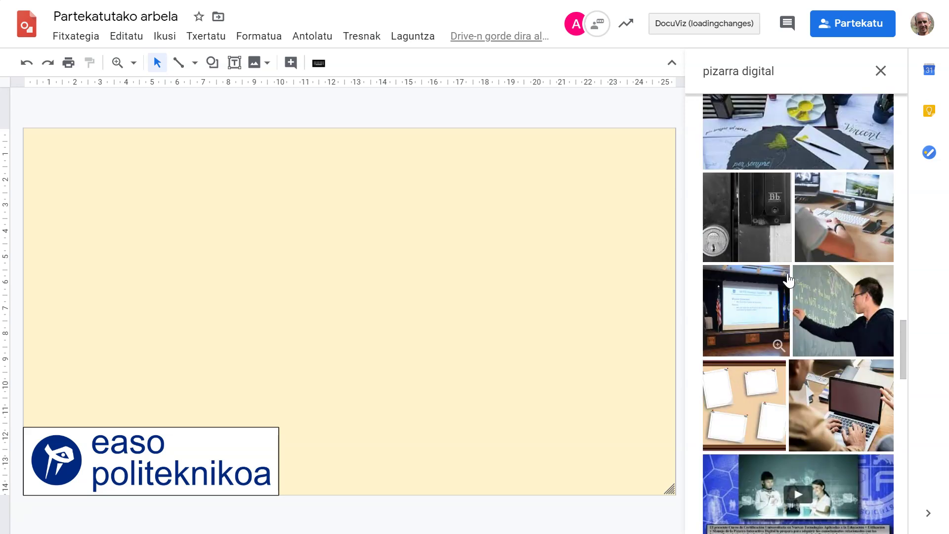
pyautogui.scroll(10, 788, 280)
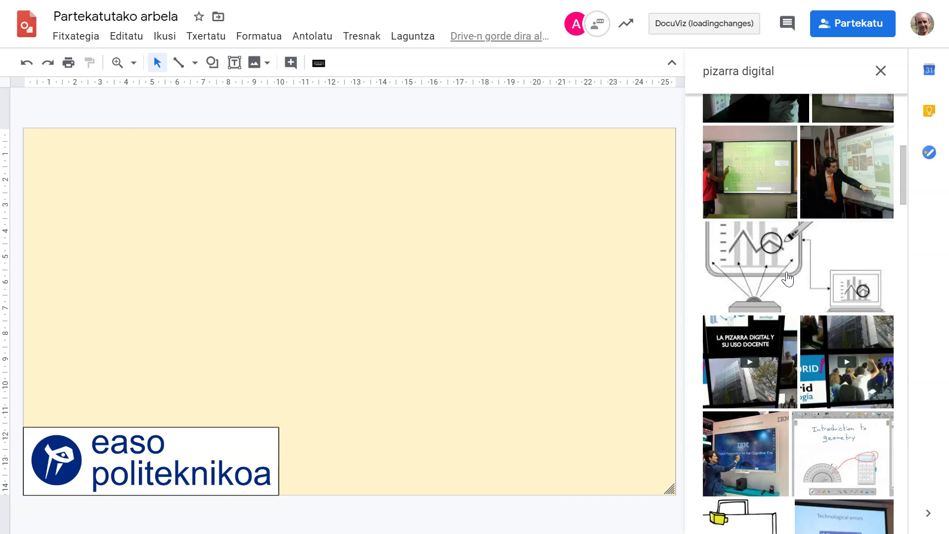
# Search the web images for "digital whiteboard" instead
pyautogui.doubleClick(722, 70)
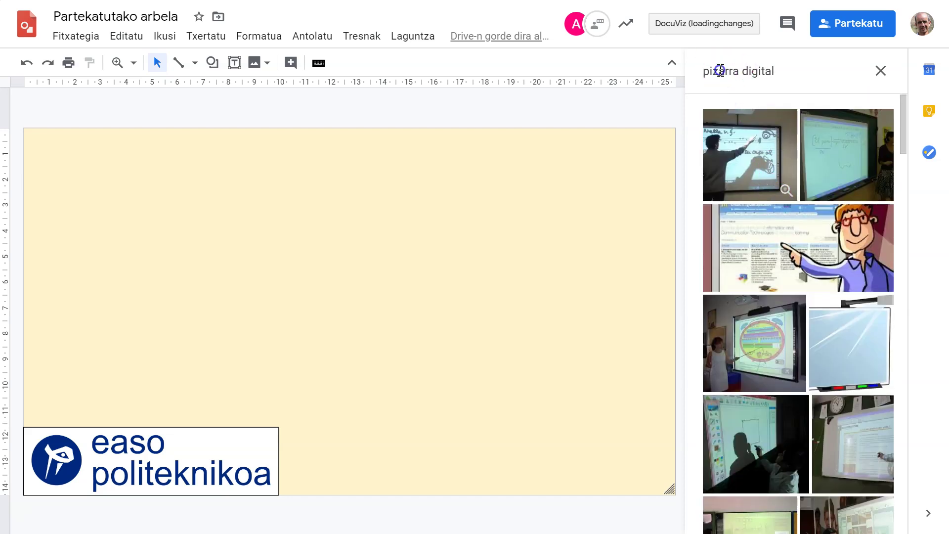
pyautogui.moveTo(805, 73); pyautogui.dragTo(704, 69)
pyautogui.write('di')
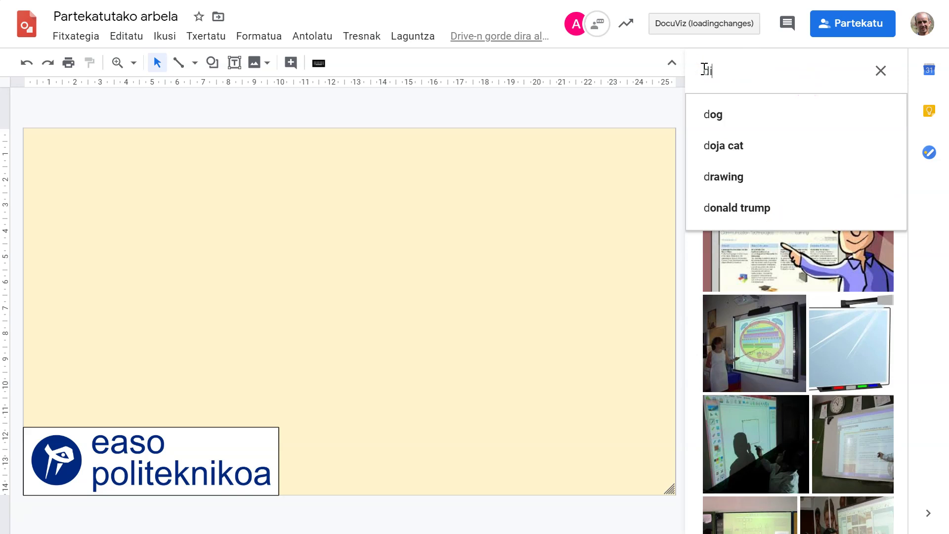
pyautogui.write('gital w')
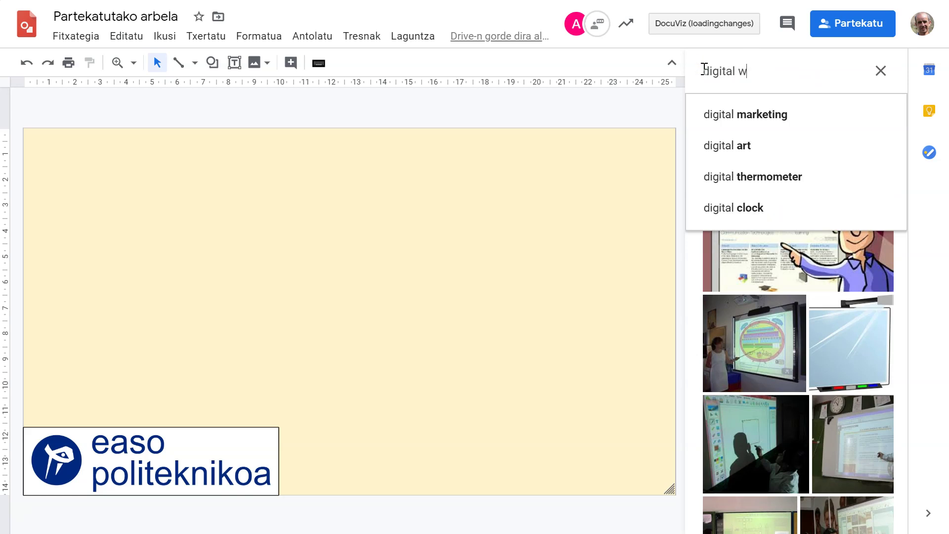
pyautogui.write('hiteb')
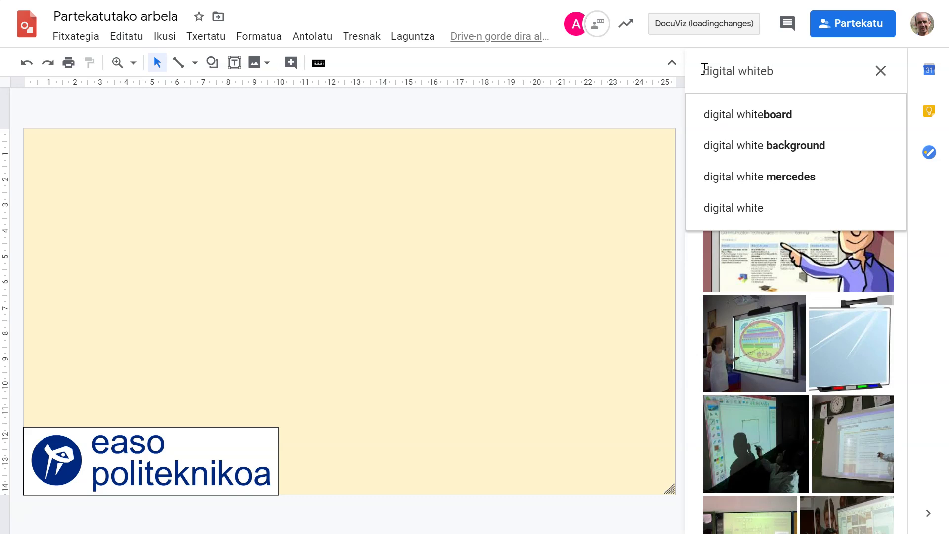
pyautogui.write('oard')
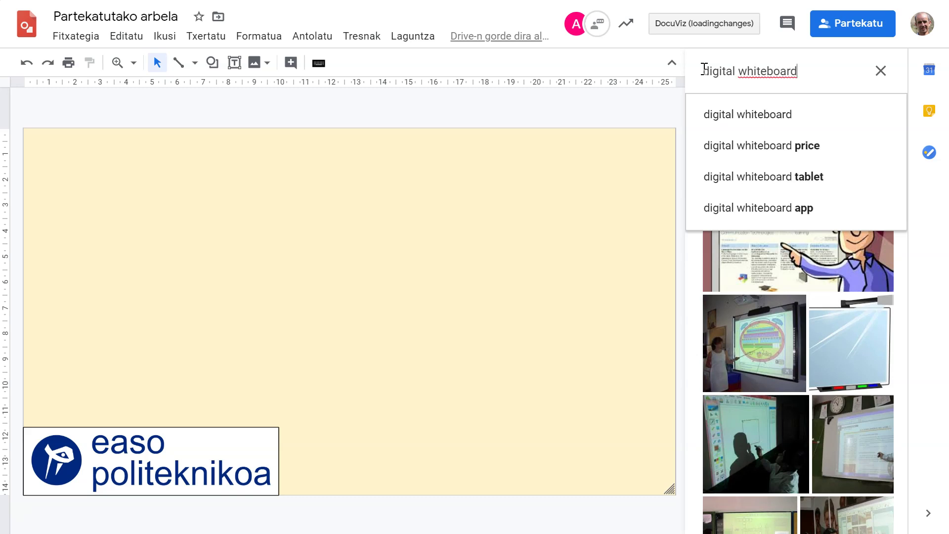
pyautogui.press('Return')
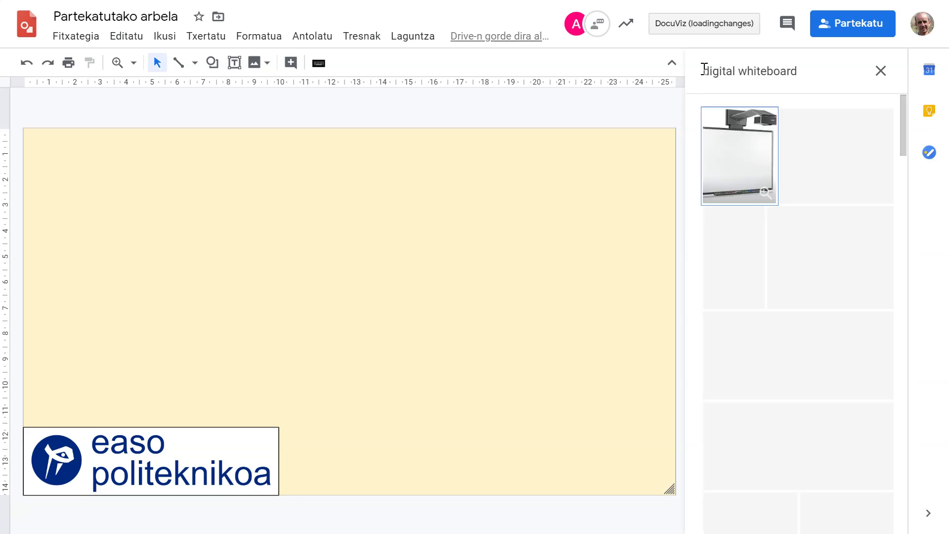
# Insert the illustration of a man in a suit presenting beside a blank whiteboard on a green background from the image results
pyautogui.scroll(-4, 835, 183)
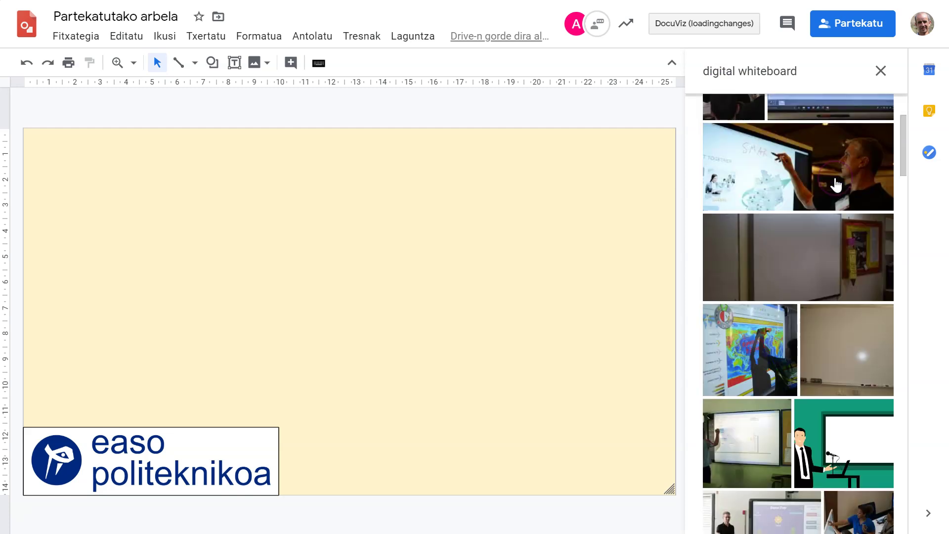
pyautogui.scroll(-8, 835, 184)
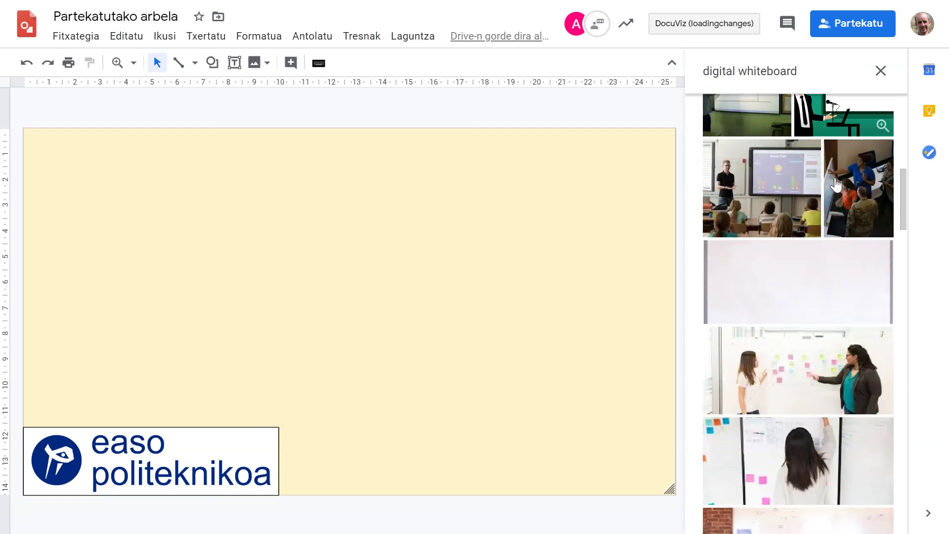
pyautogui.scroll(-10, 836, 185)
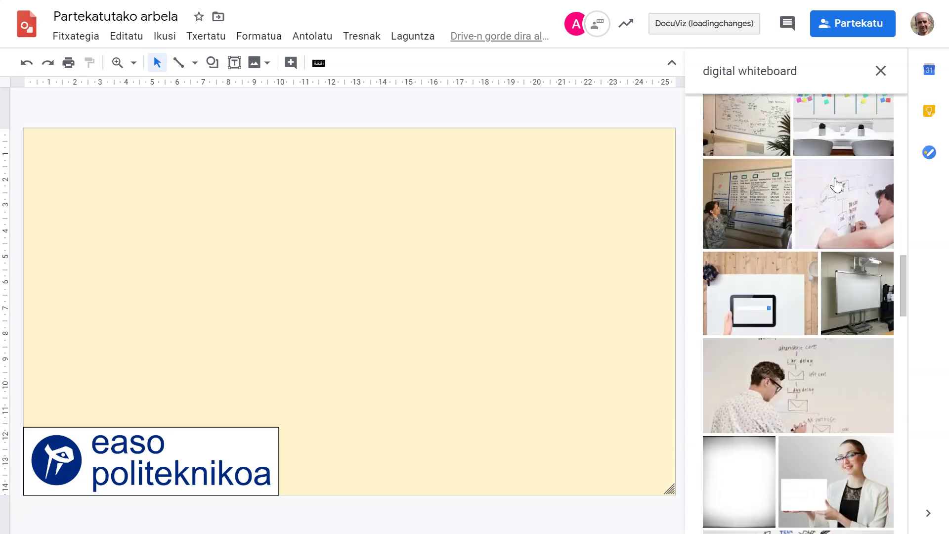
pyautogui.scroll(-9, 836, 185)
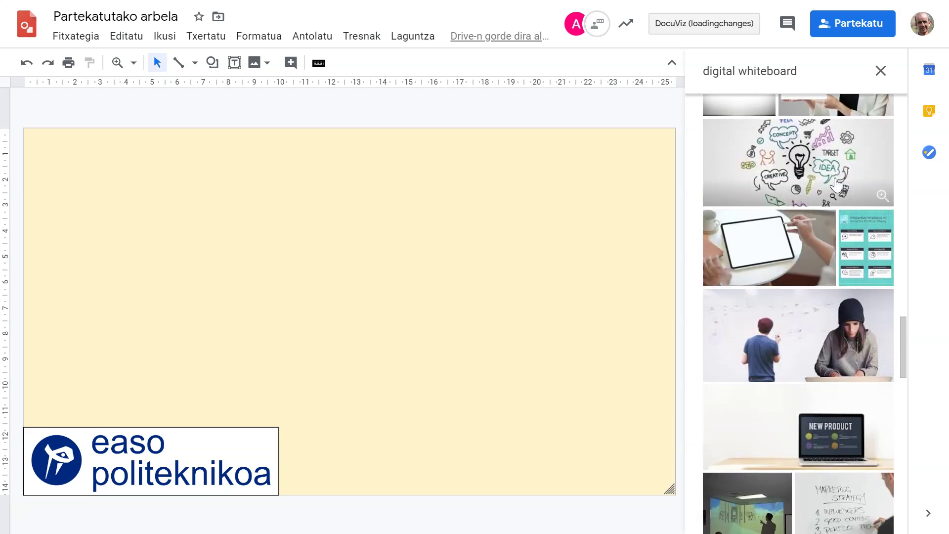
pyautogui.moveTo(836, 184)
pyautogui.scroll(-5, 836, 185)
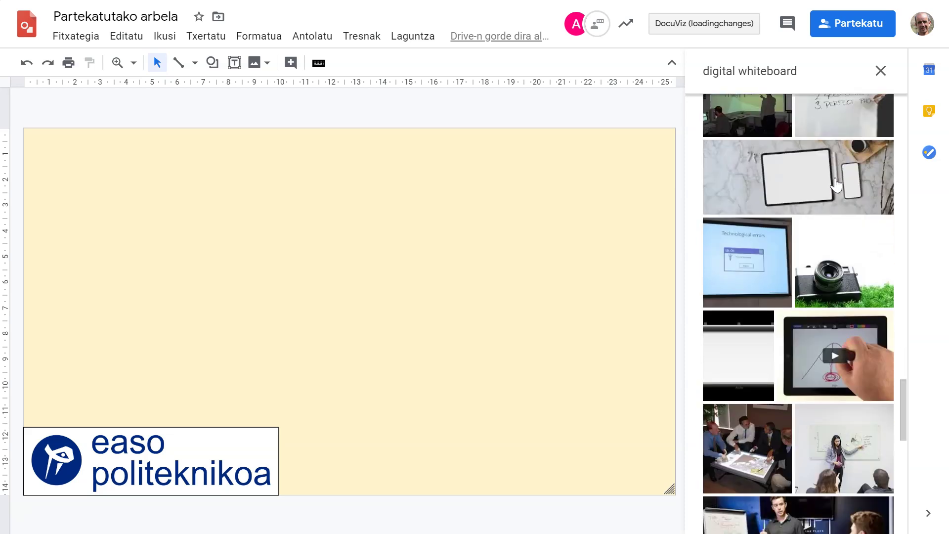
pyautogui.scroll(12, 836, 185)
pyautogui.scroll(20, 835, 185)
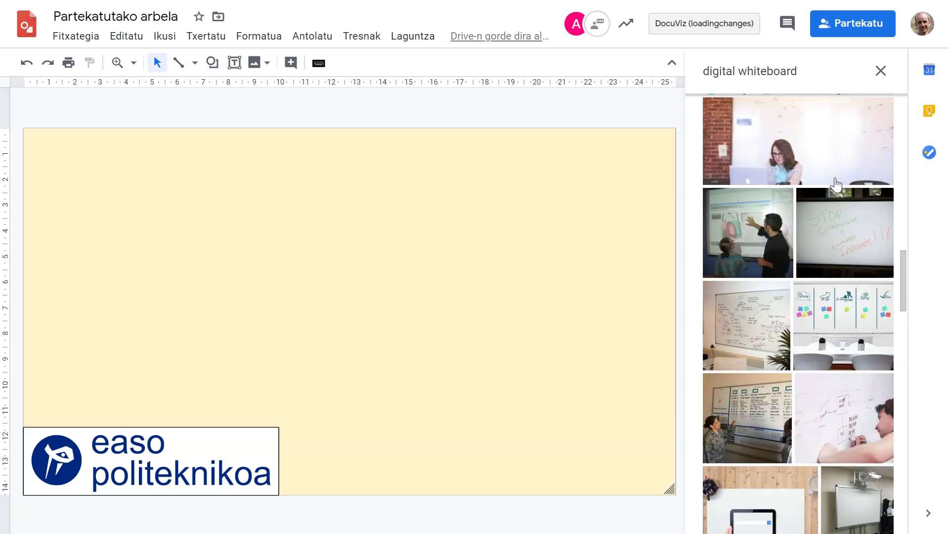
pyautogui.scroll(6, 836, 185)
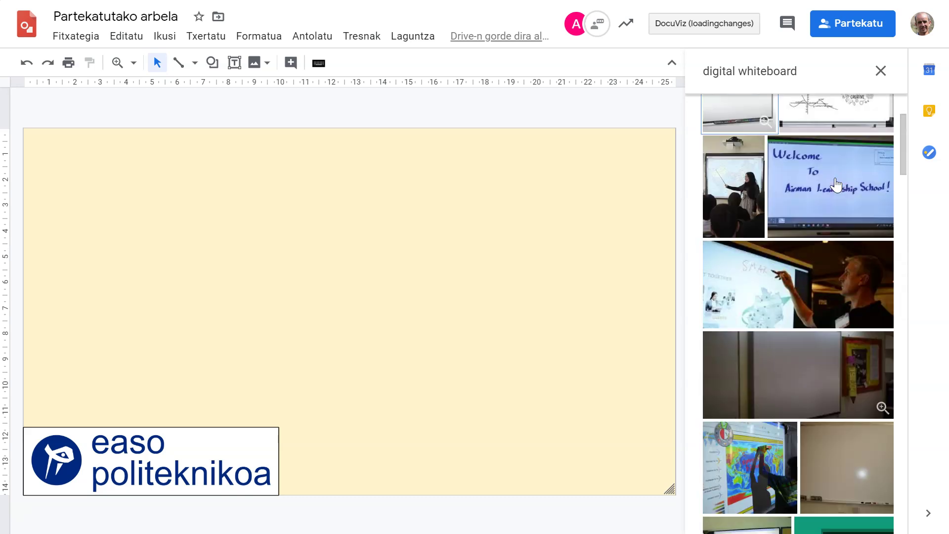
pyautogui.click(851, 240)
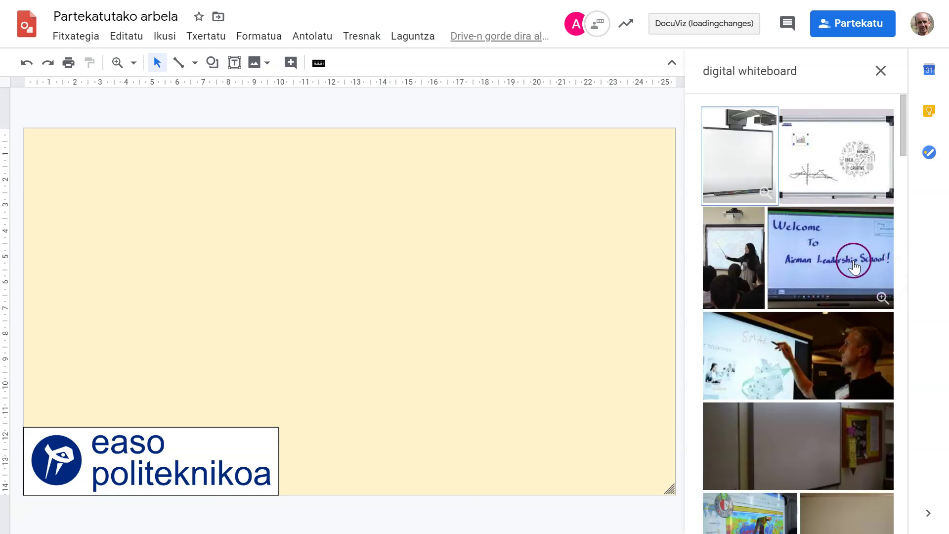
pyautogui.scroll(-4, 852, 261)
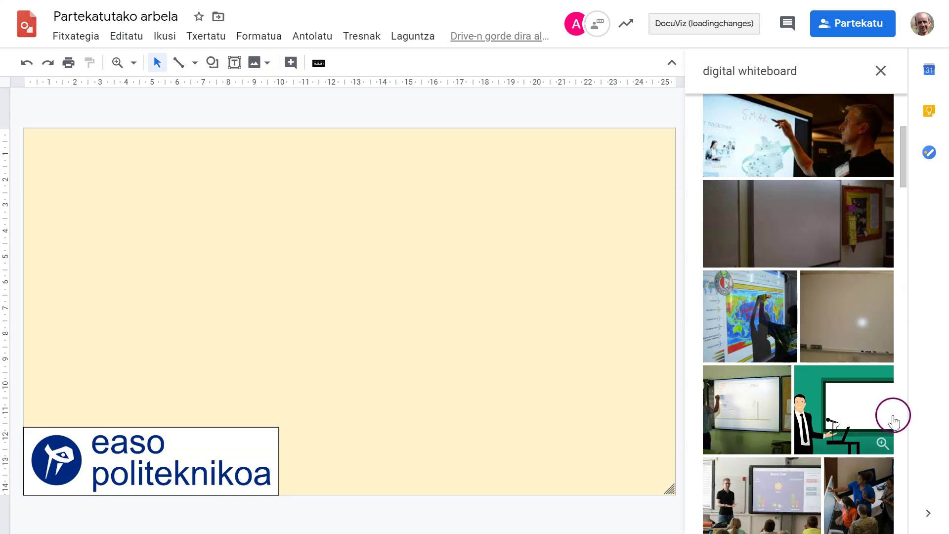
pyautogui.click(859, 395)
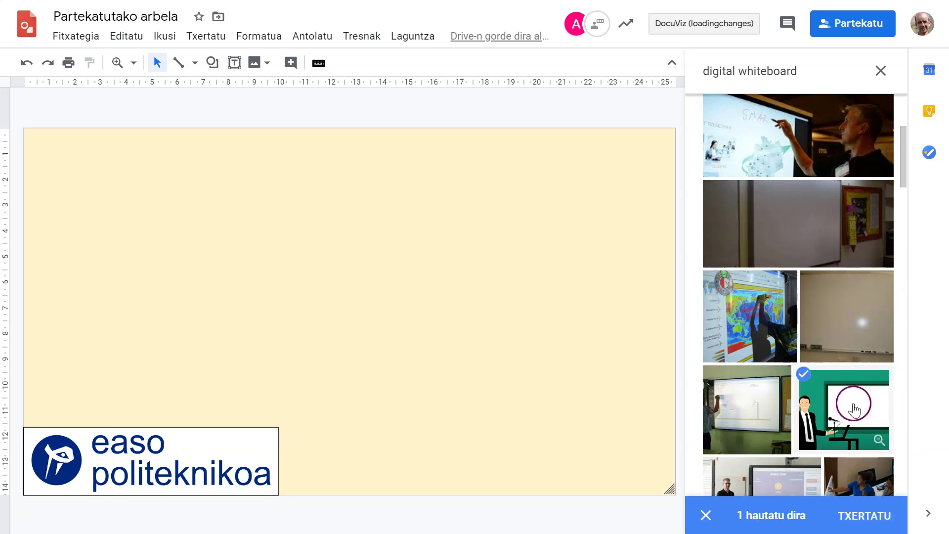
pyautogui.click(862, 515)
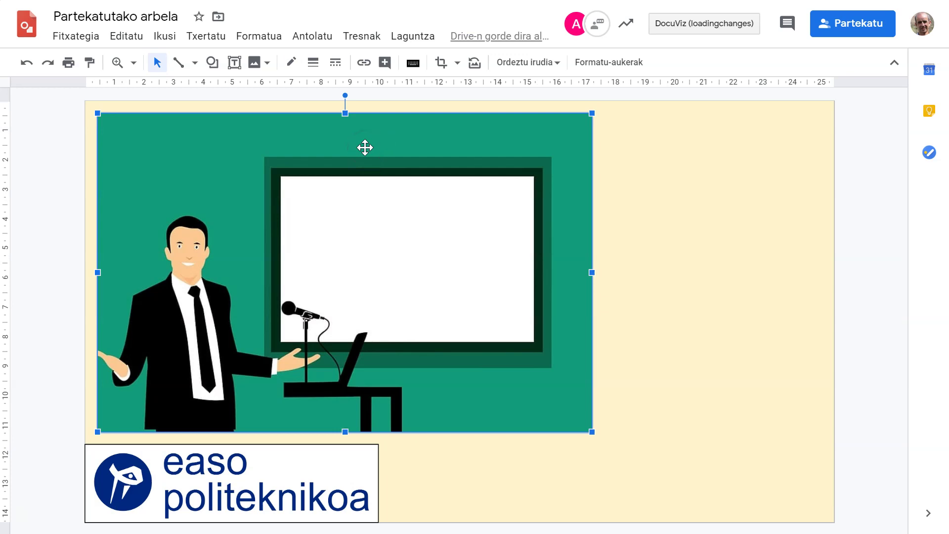
# Move the picture near the board's horizontal centre and add a text box on its whiteboard reading "Nahi dudana idatz dezaket"
pyautogui.moveTo(365, 148); pyautogui.dragTo(488, 142)
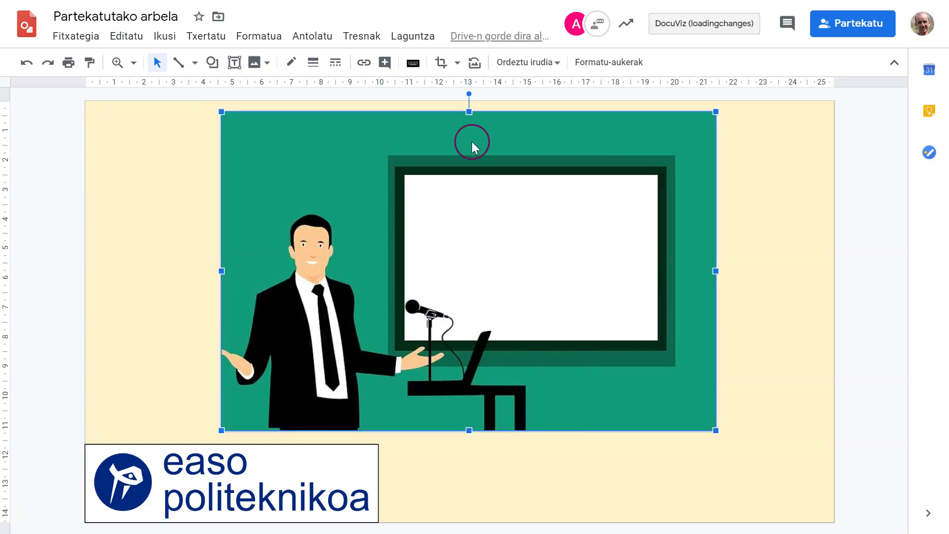
pyautogui.click(235, 65)
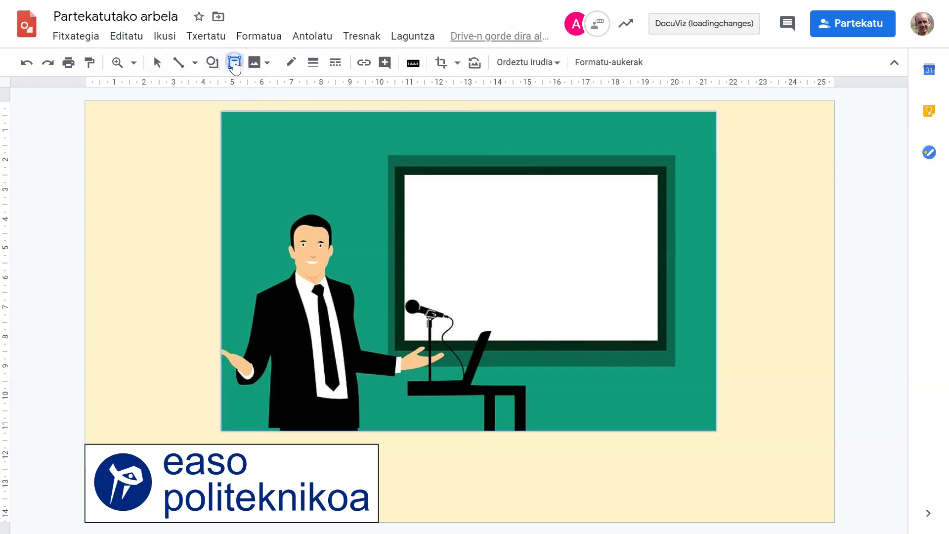
pyautogui.moveTo(412, 180); pyautogui.dragTo(649, 293)
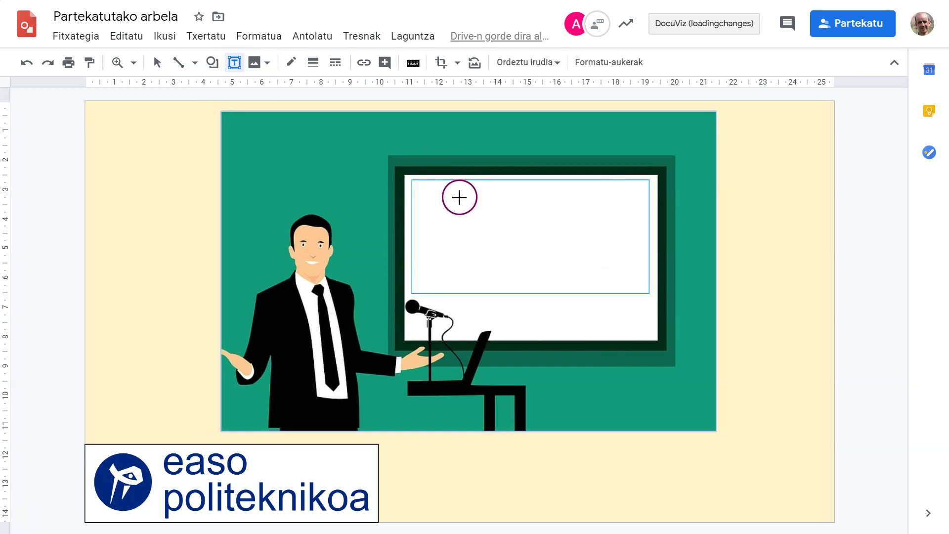
pyautogui.click(460, 197)
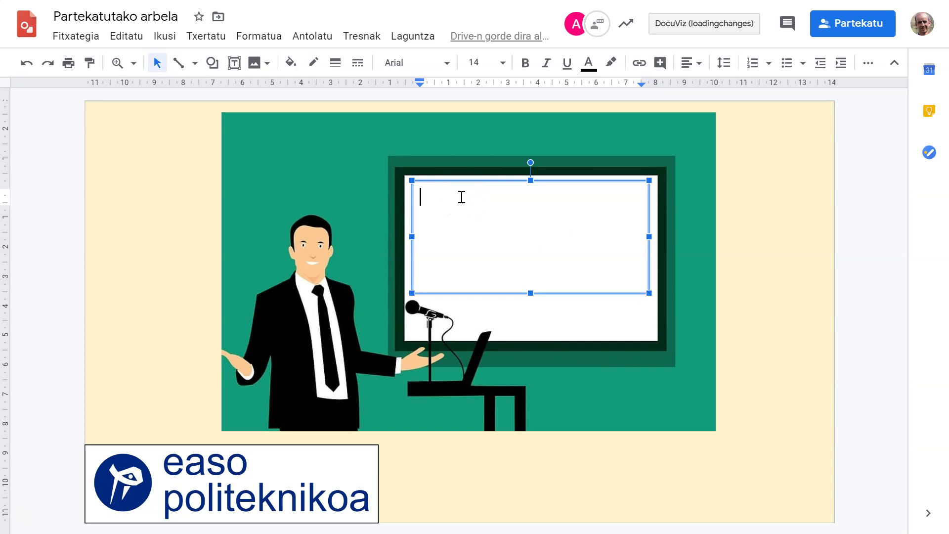
pyautogui.write('Nahi dudana idatz dezaket')
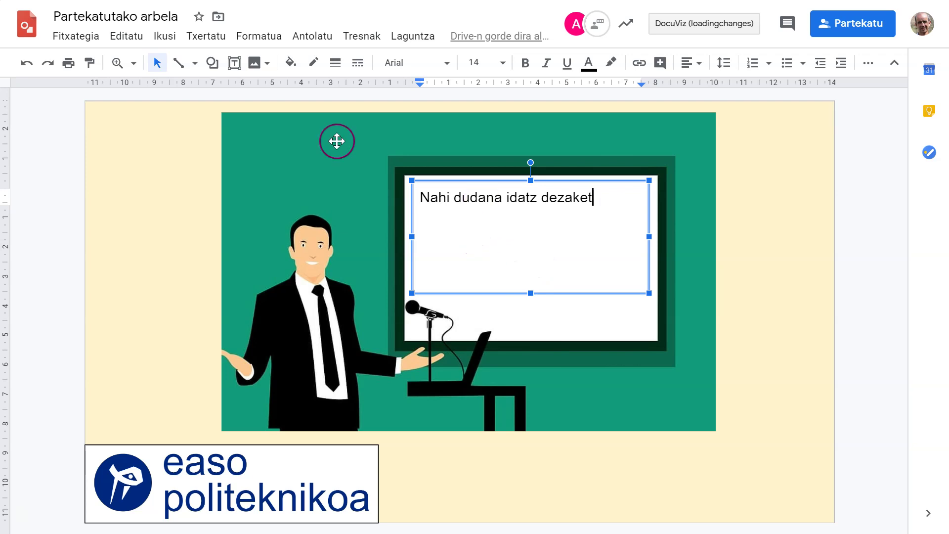
# Make the text box's fill transparent (Gardena) and set its text in the Caveat font
pyautogui.click(291, 63)
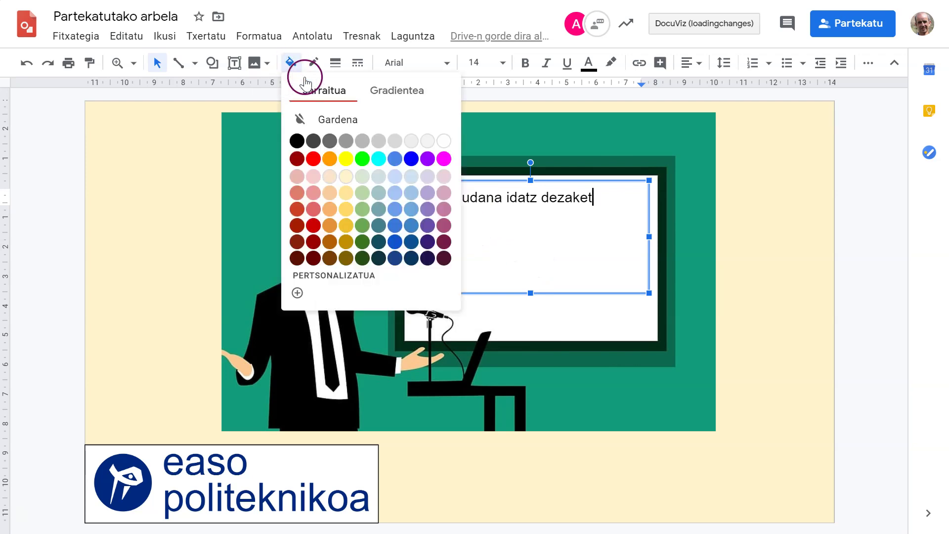
pyautogui.click(328, 121)
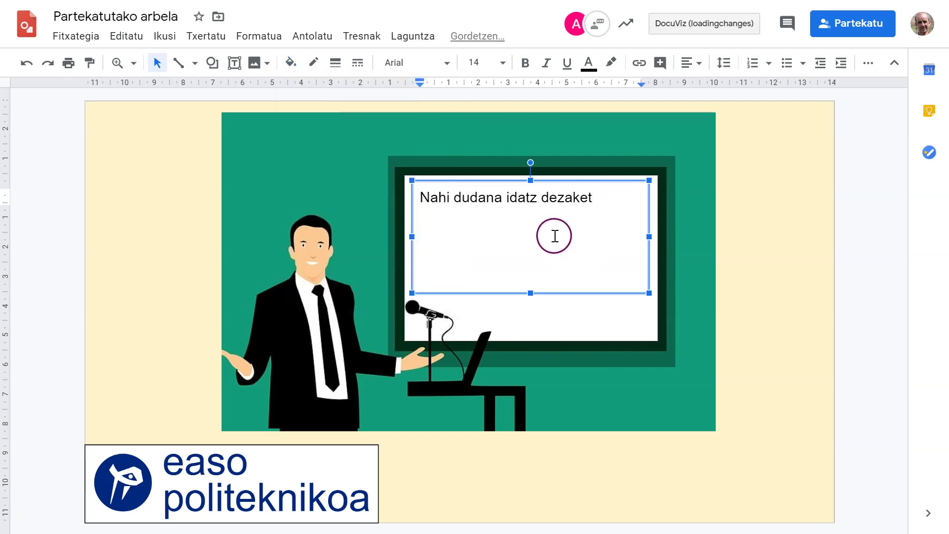
pyautogui.moveTo(600, 197); pyautogui.dragTo(412, 195)
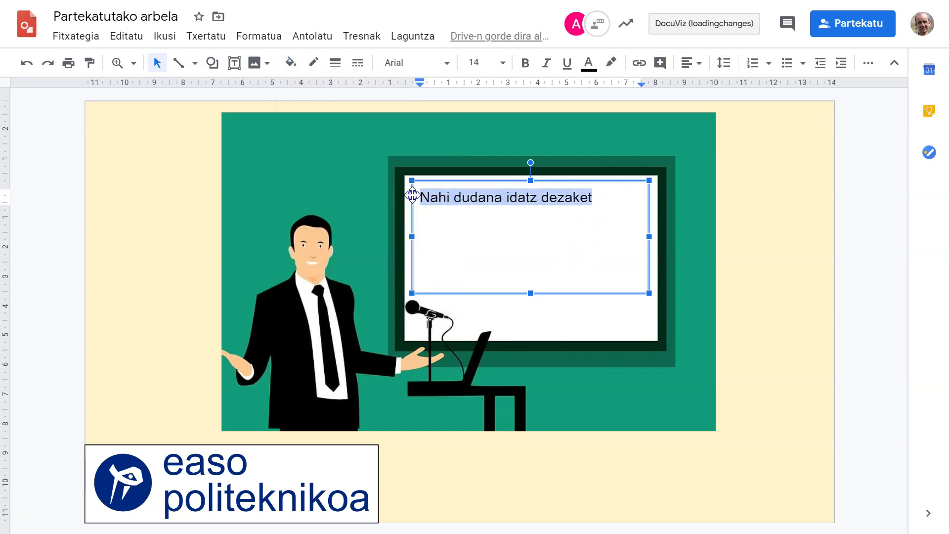
pyautogui.click(446, 64)
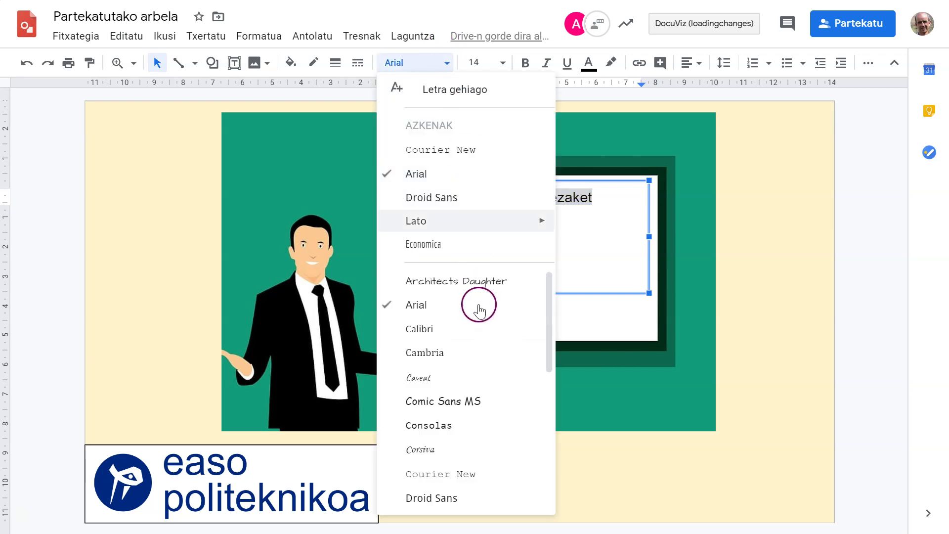
pyautogui.click(440, 378)
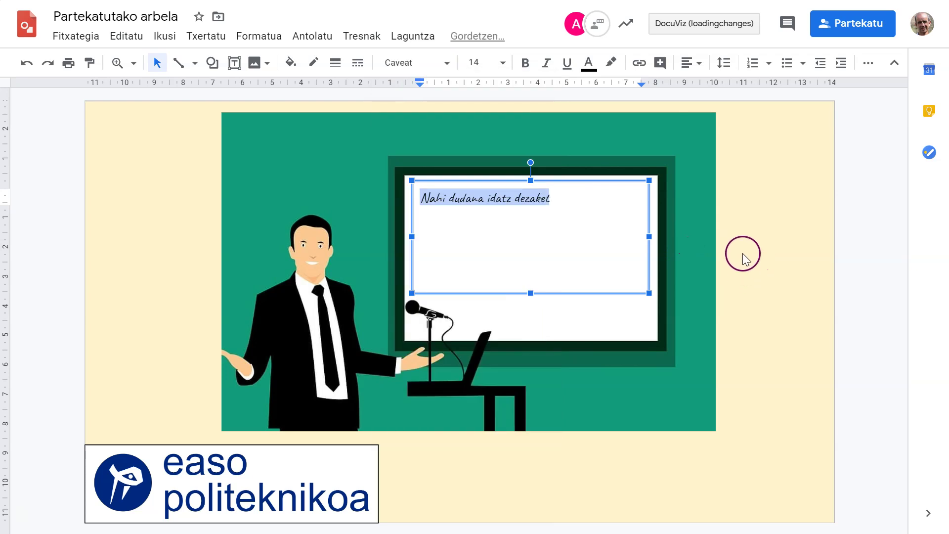
pyautogui.click(767, 245)
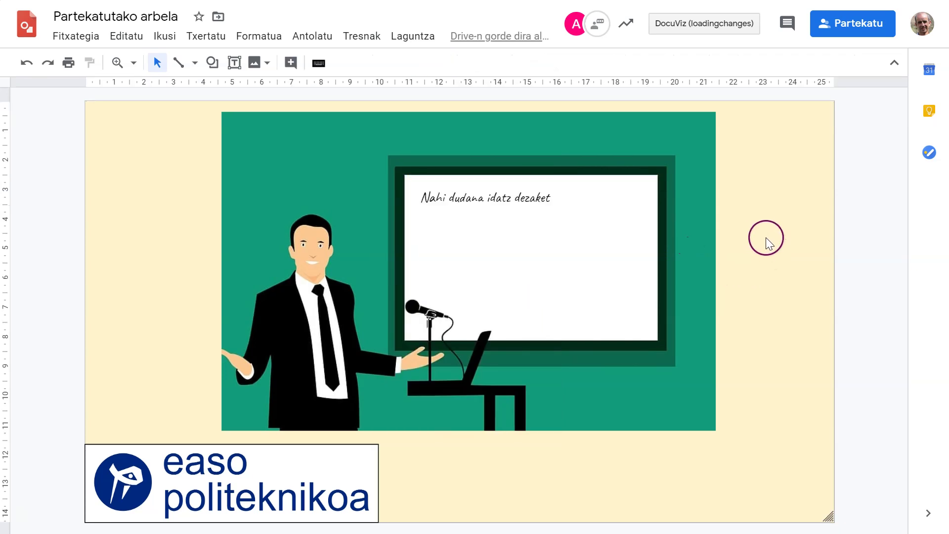
# Crop a strip about 0.8 cm wide off the right edge of the presenter picture
pyautogui.click(560, 245)
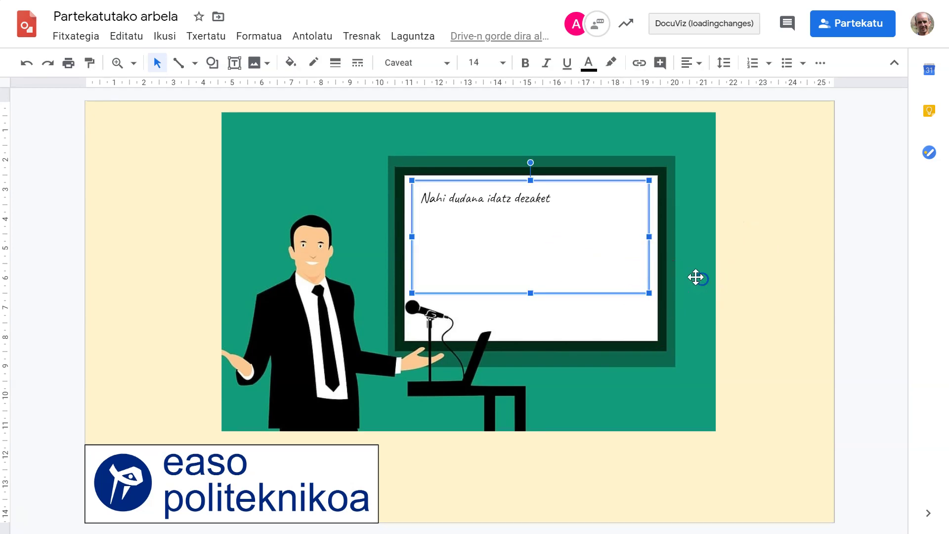
pyautogui.click(688, 257)
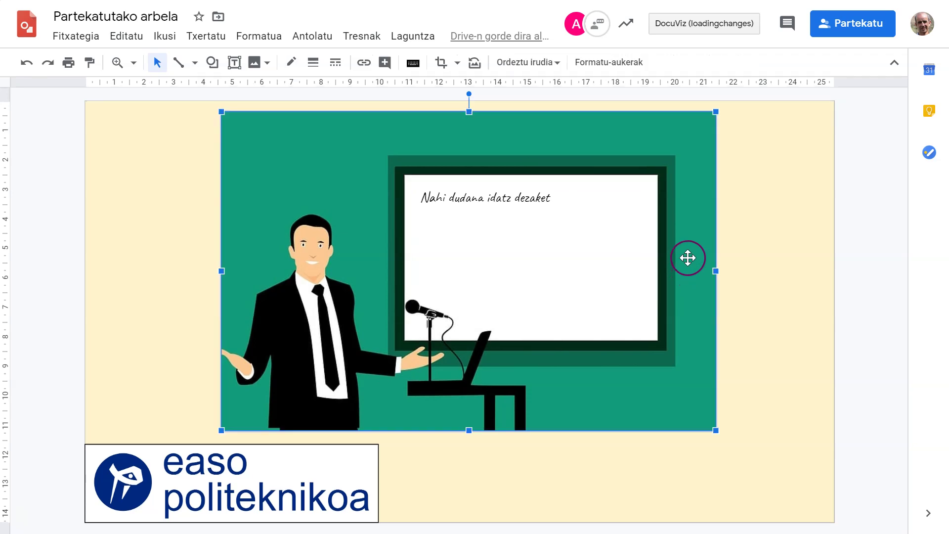
pyautogui.rightClick(688, 258)
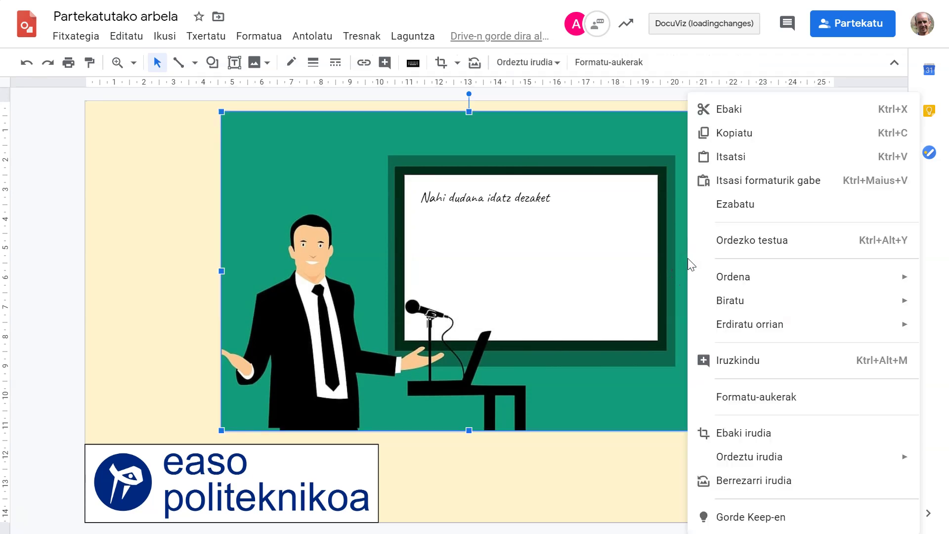
pyautogui.click(762, 431)
pyautogui.click(756, 435)
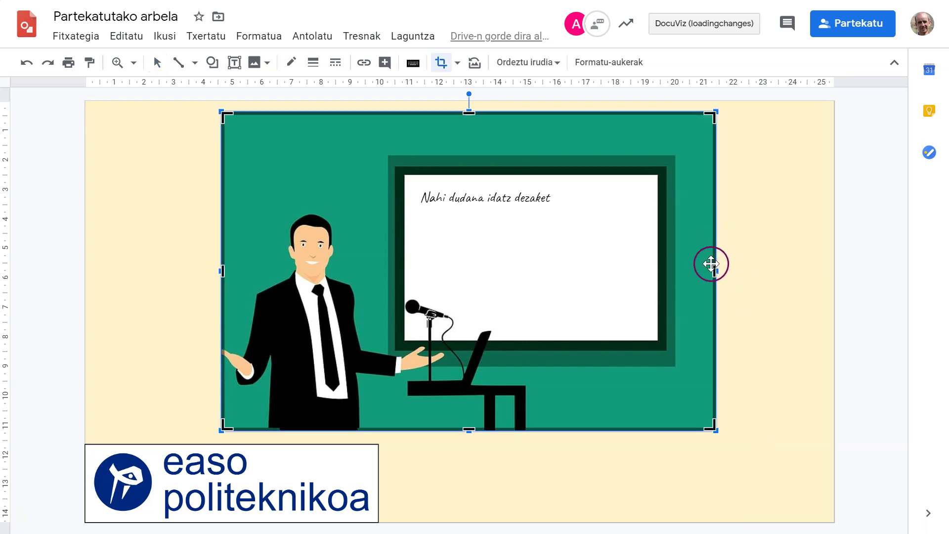
pyautogui.moveTo(714, 271); pyautogui.dragTo(690, 271)
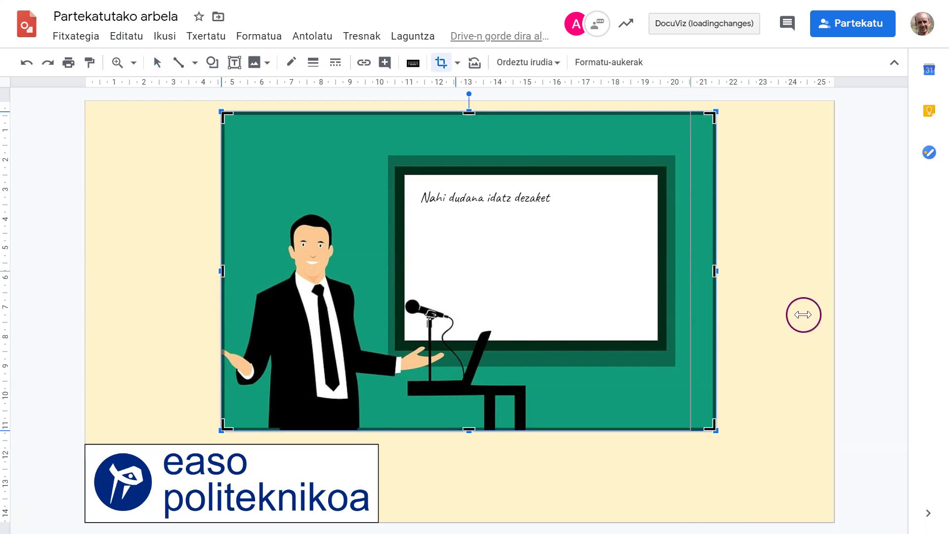
pyautogui.click(769, 281)
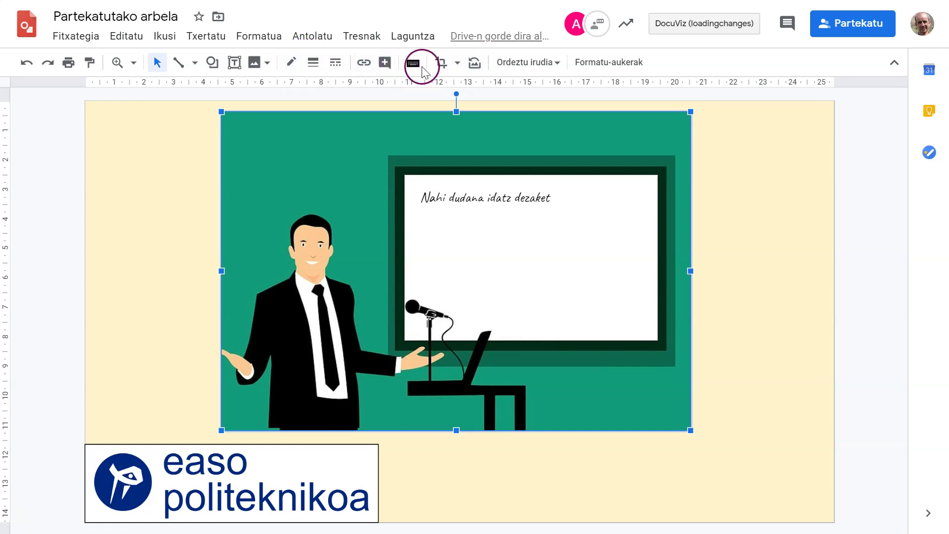
# Give the presenter picture a solid black border 4 px thick
pyautogui.click(295, 61)
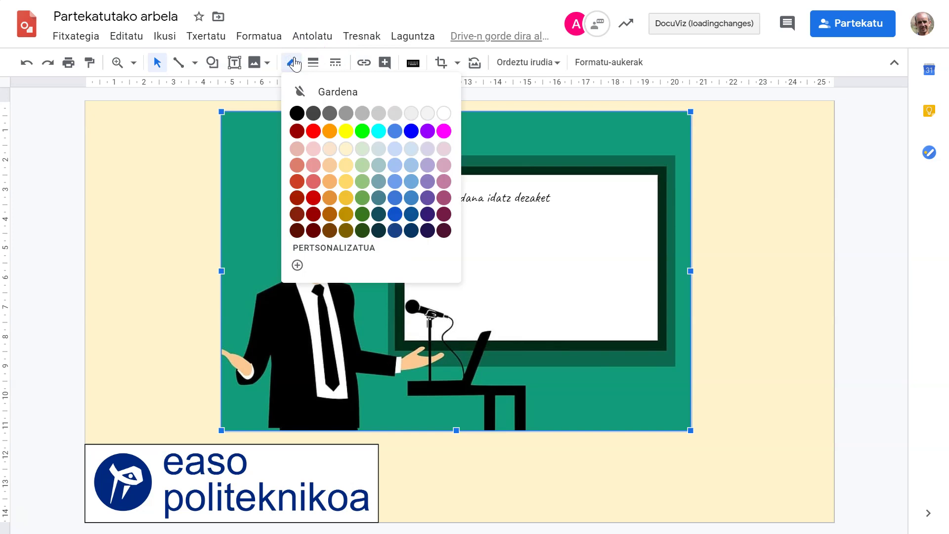
pyautogui.click(297, 114)
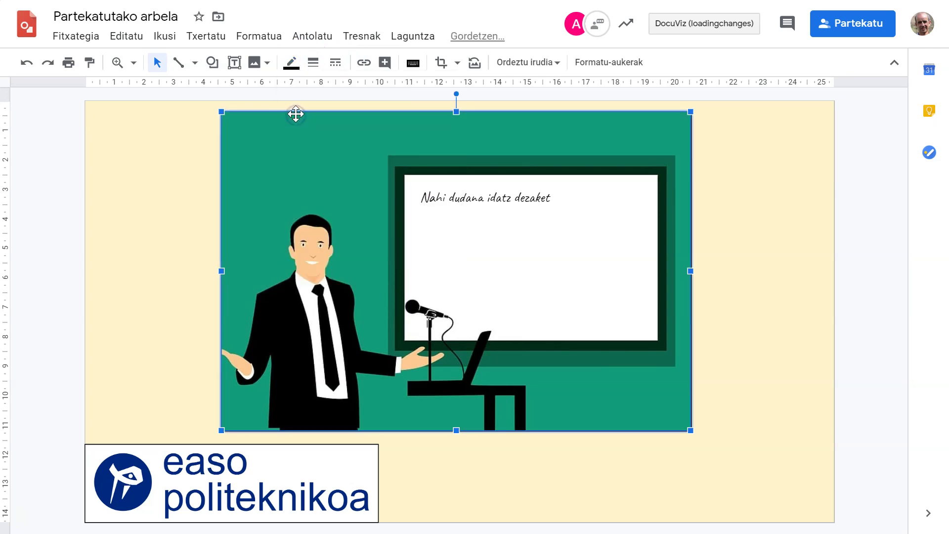
pyautogui.click(724, 166)
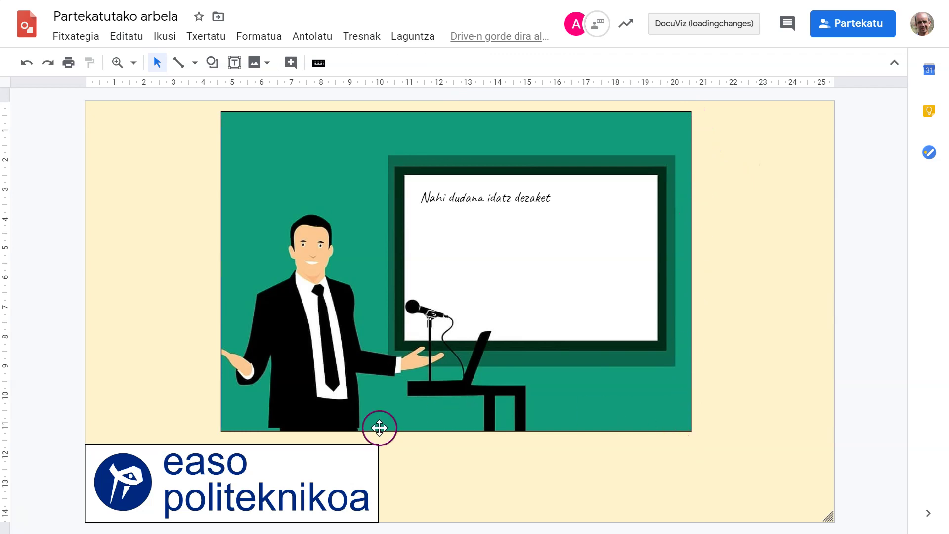
pyautogui.click(269, 150)
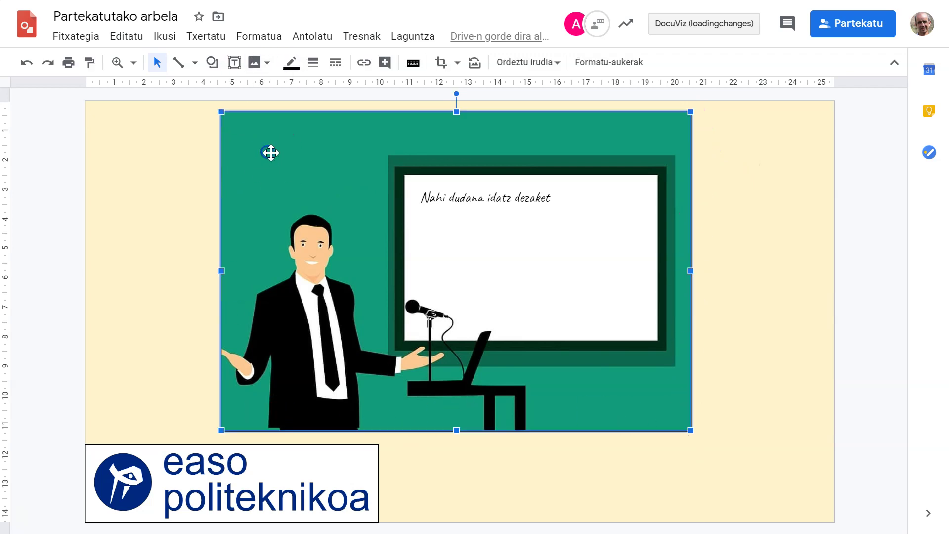
pyautogui.click(315, 64)
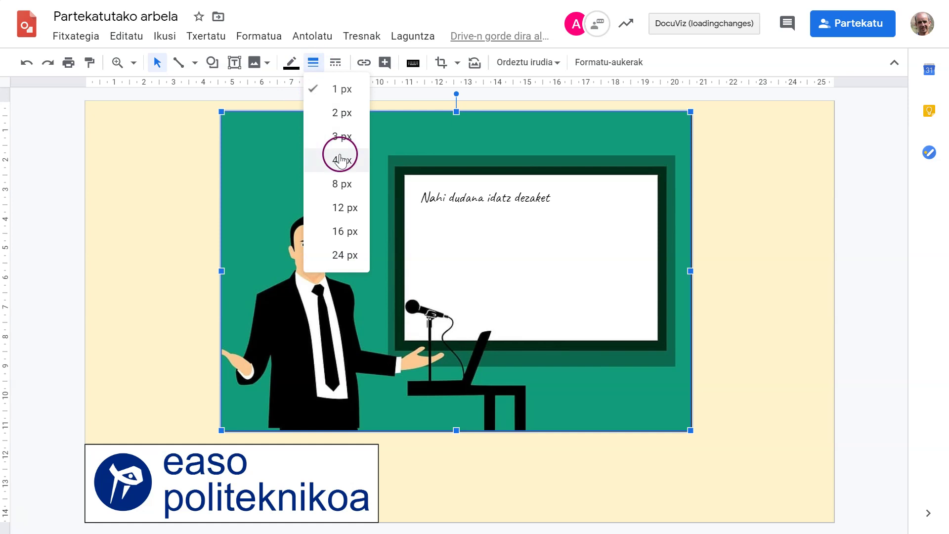
pyautogui.click(335, 155)
pyautogui.click(766, 180)
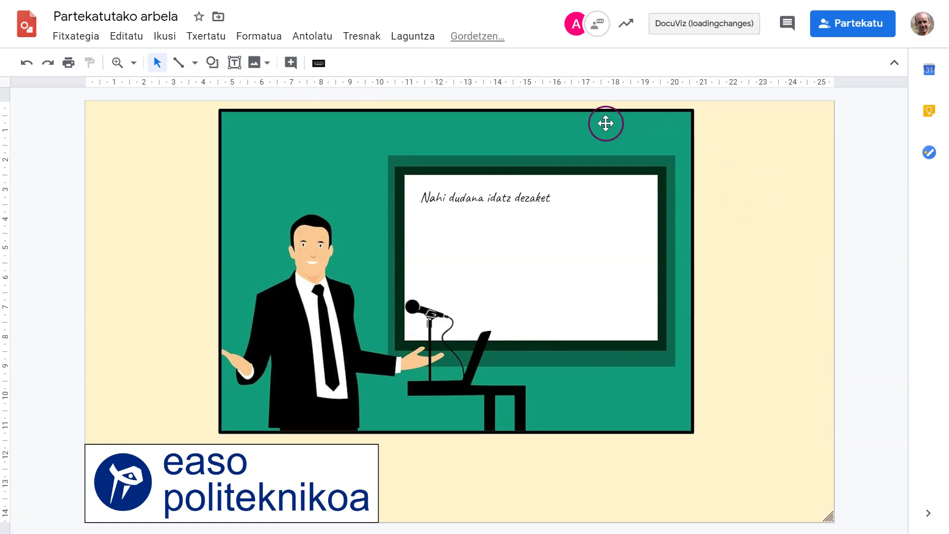